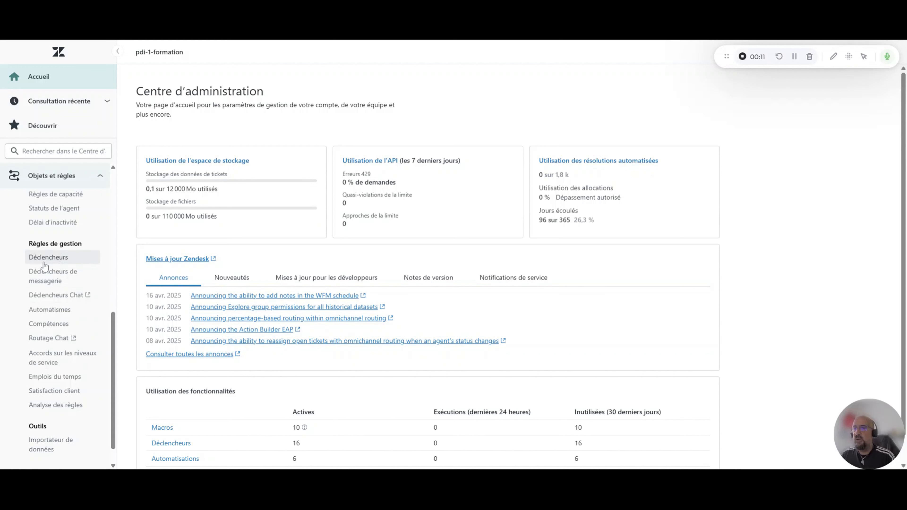
Open the ticket trigger in the Priorités category that sets normal priority by default and review its conditions and actions.
{"action": "left_click", "coordinate": [53, 260]}
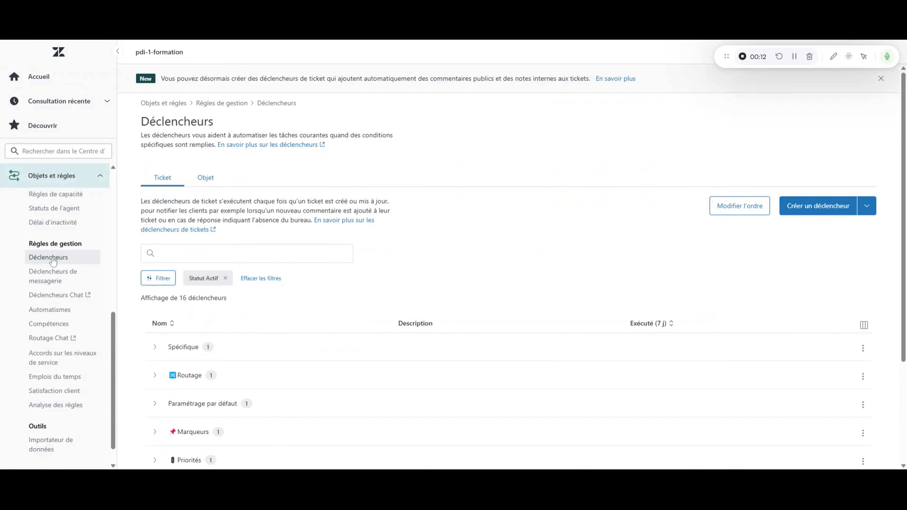
{"action": "scroll", "coordinate": [150, 354], "scroll_direction": "down", "scroll_amount": 4}
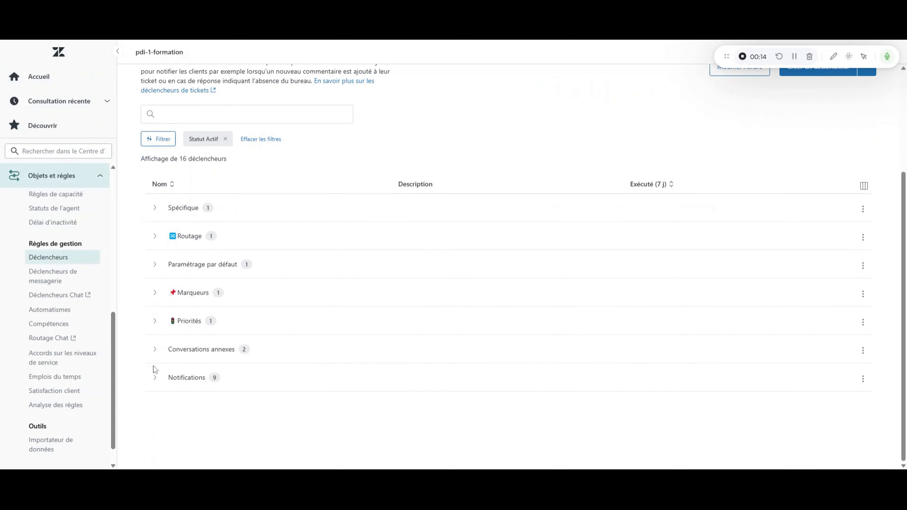
{"action": "left_click", "coordinate": [156, 321]}
{"action": "left_click", "coordinate": [262, 345]}
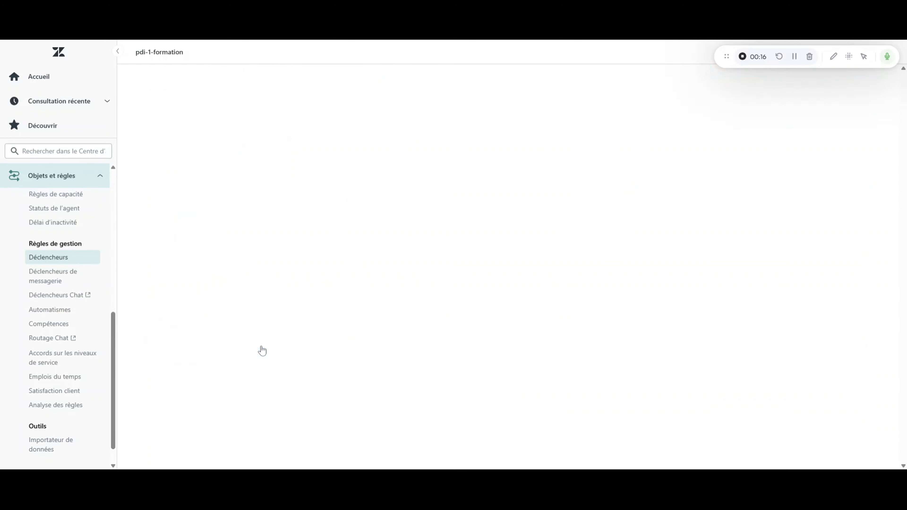
{"action": "scroll", "coordinate": [597, 288], "scroll_direction": "down", "scroll_amount": 5}
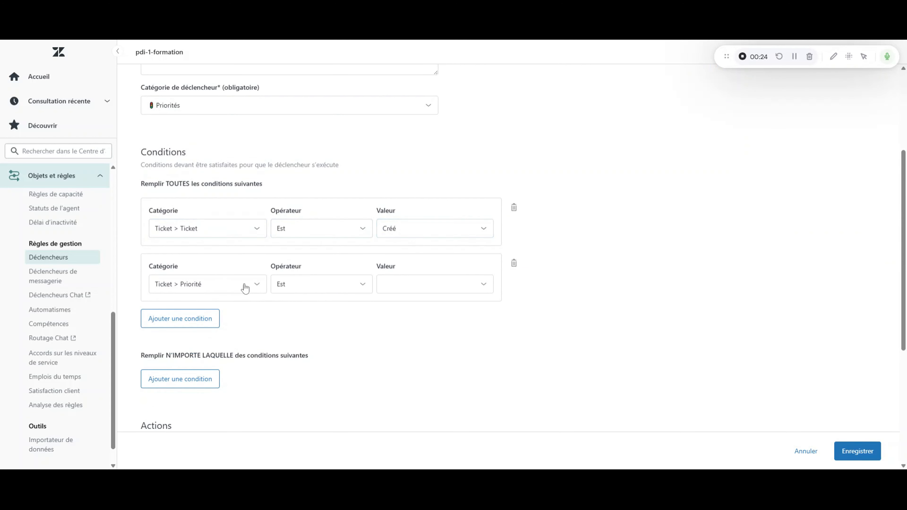
{"action": "scroll", "coordinate": [385, 308], "scroll_direction": "down", "scroll_amount": 4}
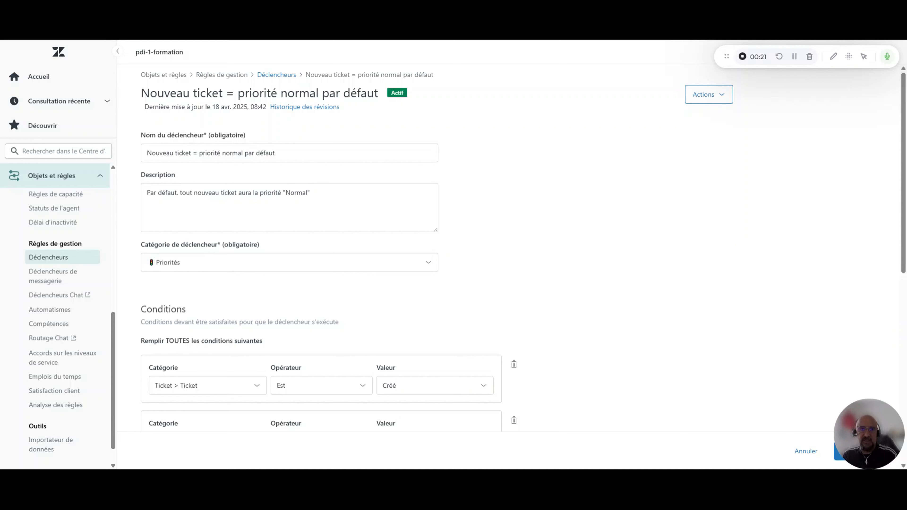
Open the schedule "Nouvel emploi du temps" and review its weekly business hours, time zone and holidays.
{"action": "left_click", "coordinate": [53, 378]}
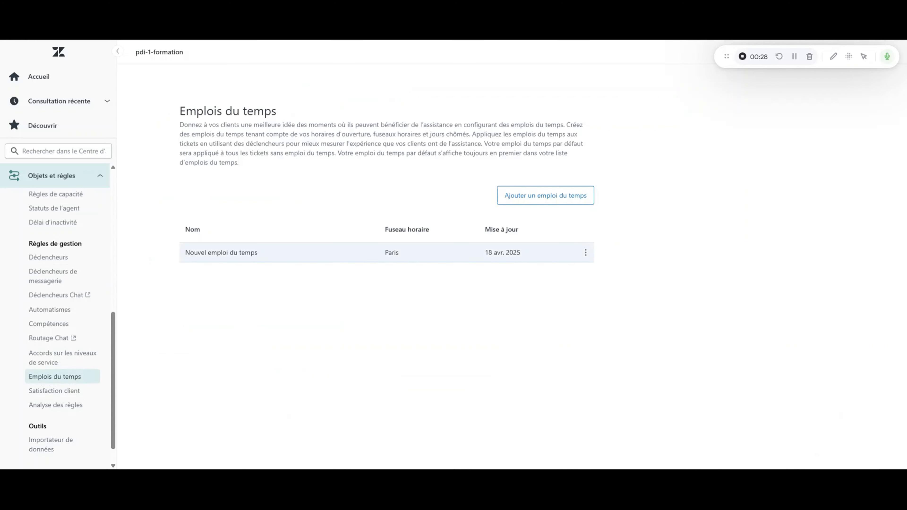
{"action": "left_click", "coordinate": [588, 258]}
{"action": "left_click_drag", "start_coordinate": [886, 168], "coordinate": [890, 286]}
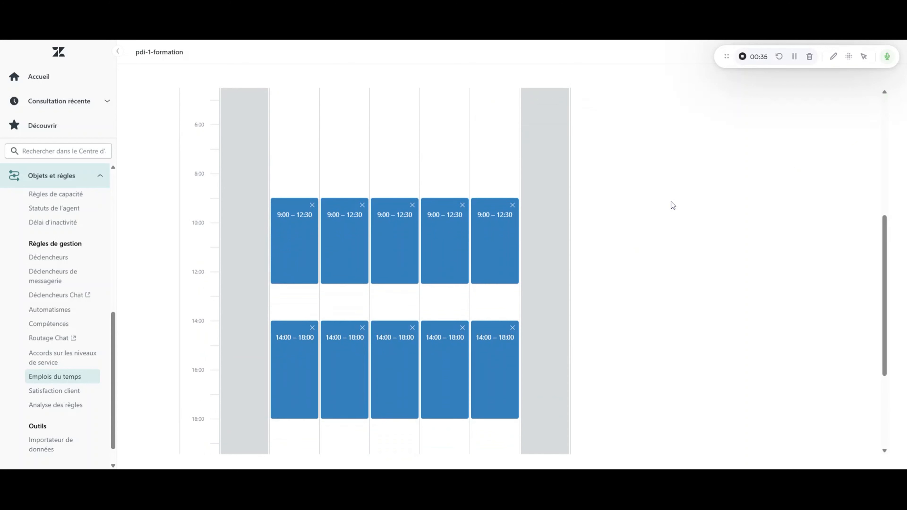
{"action": "scroll", "coordinate": [667, 203], "scroll_direction": "up", "scroll_amount": 2}
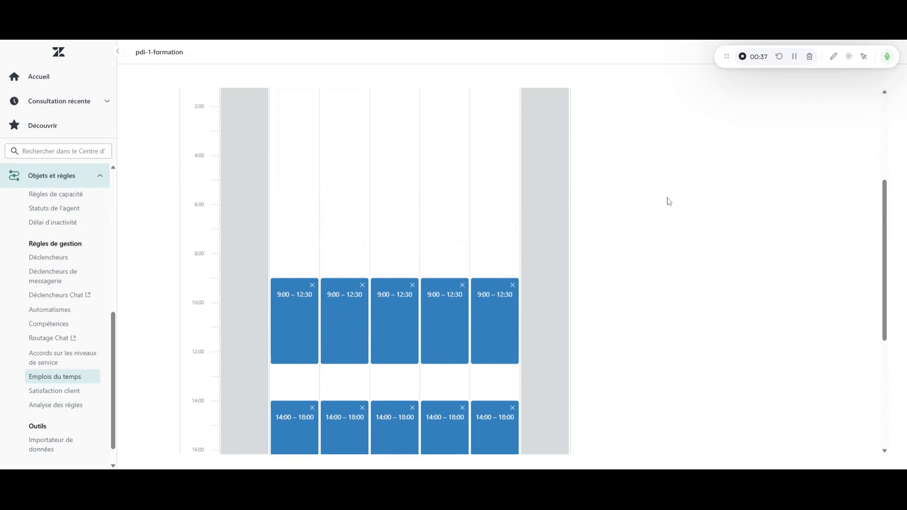
{"action": "scroll", "coordinate": [667, 201], "scroll_direction": "up", "scroll_amount": 2}
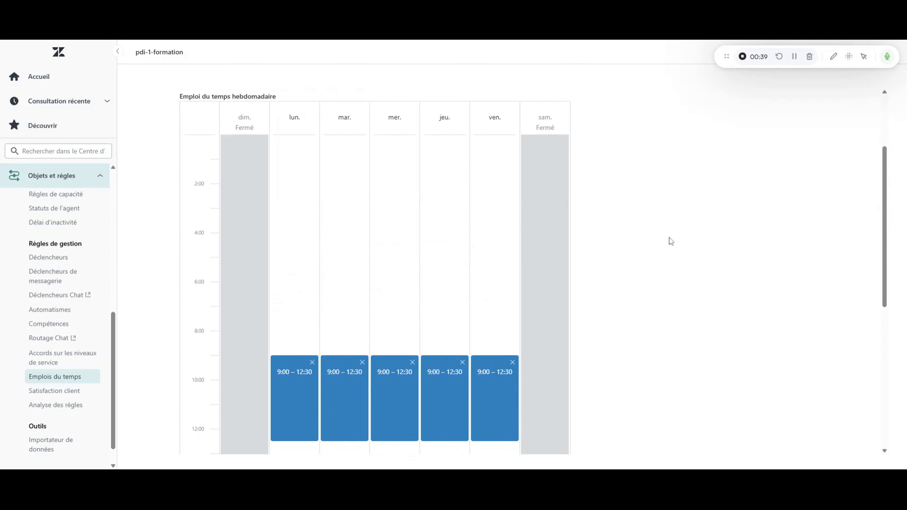
{"action": "scroll", "coordinate": [670, 240], "scroll_direction": "up", "scroll_amount": 3}
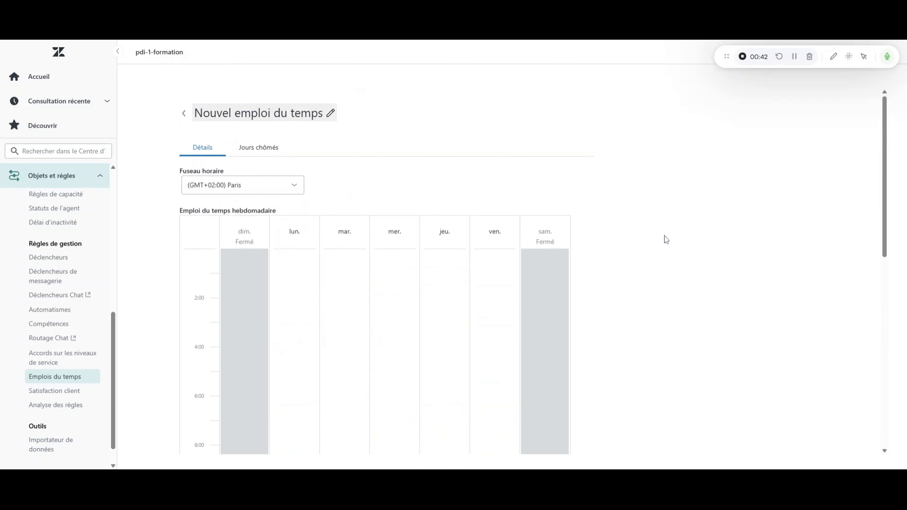
{"action": "left_click", "coordinate": [246, 149]}
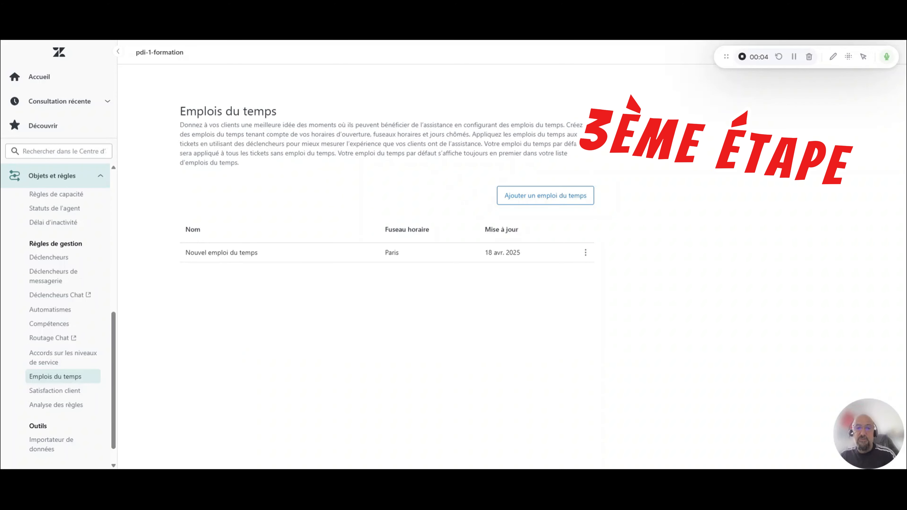
Create a new SLA policy named "E-commerce/IT" and continue to its scope definition.
{"action": "left_click", "coordinate": [48, 362]}
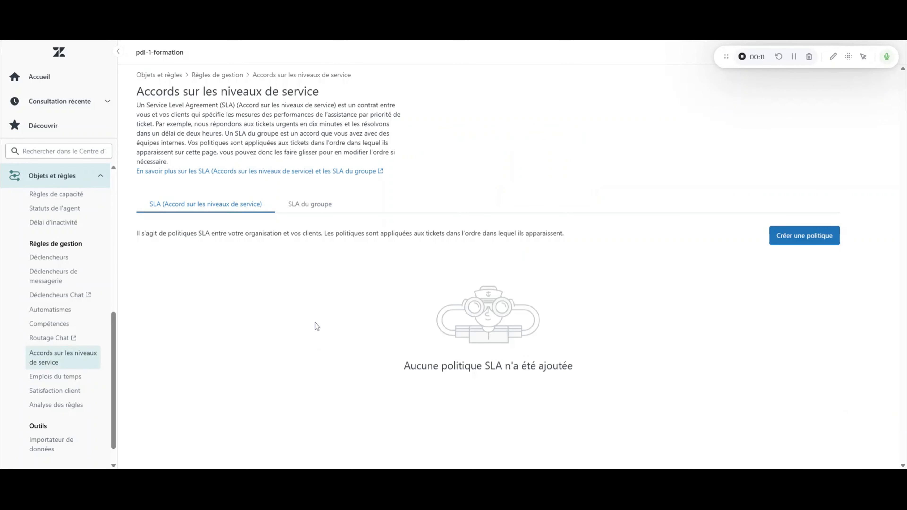
{"action": "left_click", "coordinate": [804, 236]}
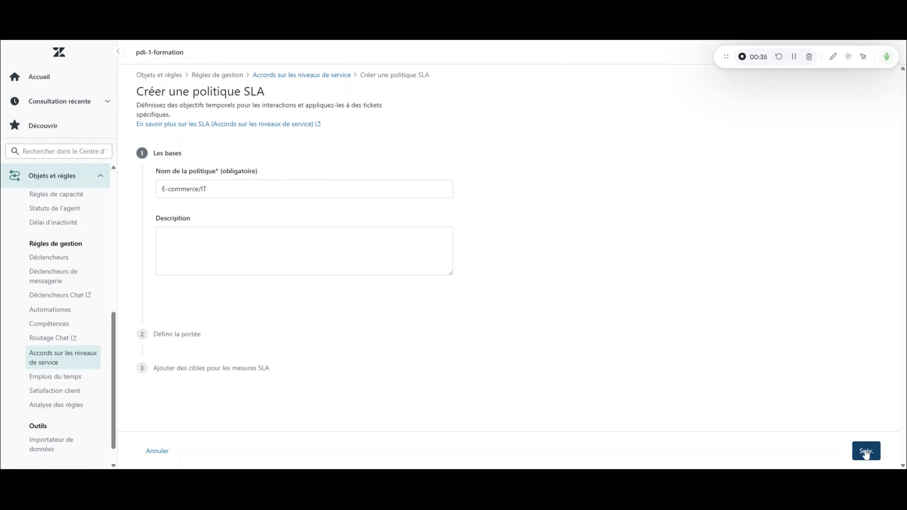
{"action": "left_click", "coordinate": [866, 451]}
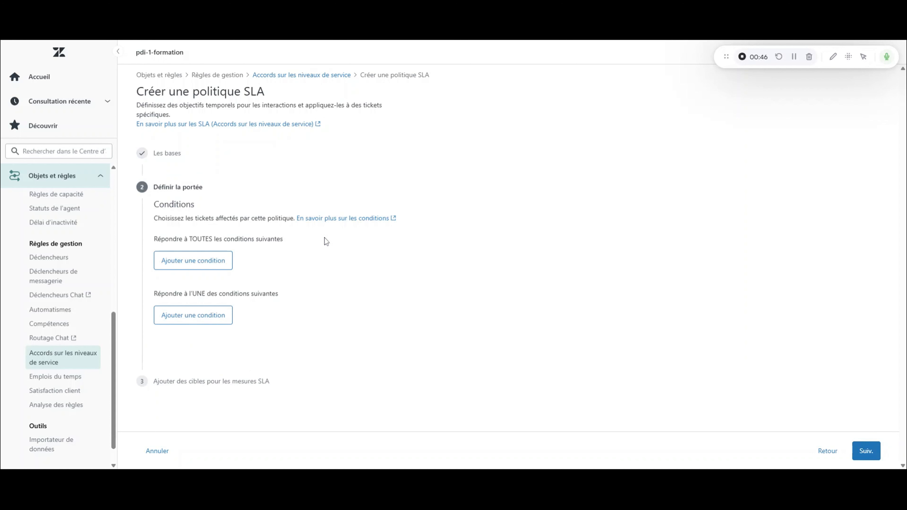
Add an all-conditions rule "Ticket > Marque Est Entreprise - E-commerce / IT" to the policy and continue to the SLA targets.
{"action": "left_click", "coordinate": [185, 264]}
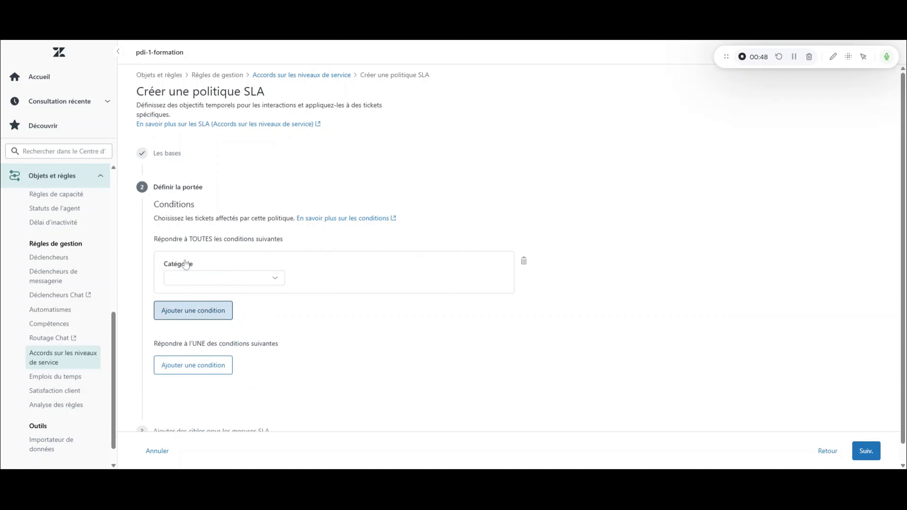
{"action": "left_click", "coordinate": [250, 283]}
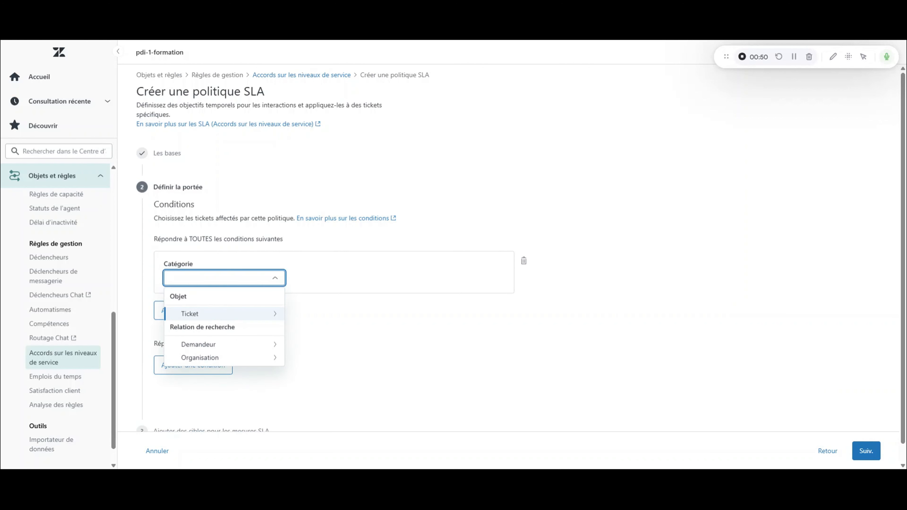
{"action": "type", "text": "marque"}
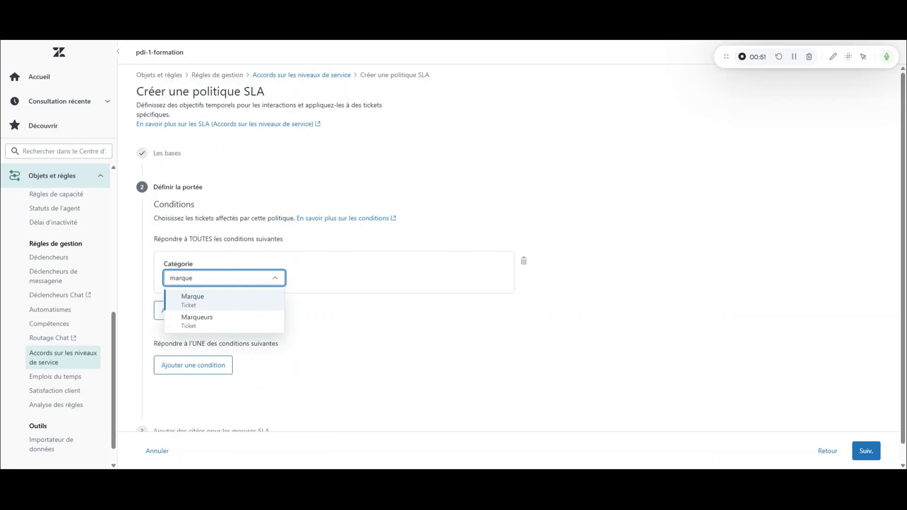
{"action": "left_click", "coordinate": [195, 301]}
{"action": "left_click", "coordinate": [368, 279]}
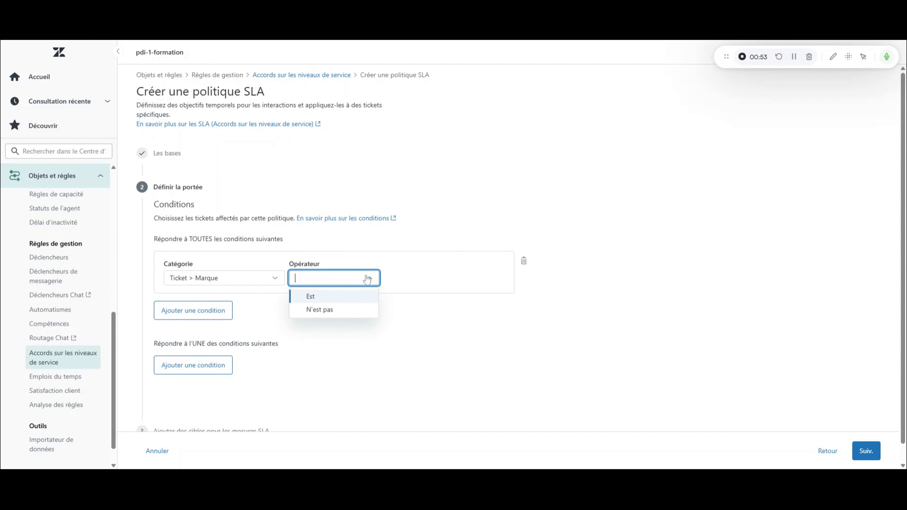
{"action": "left_click", "coordinate": [321, 297]}
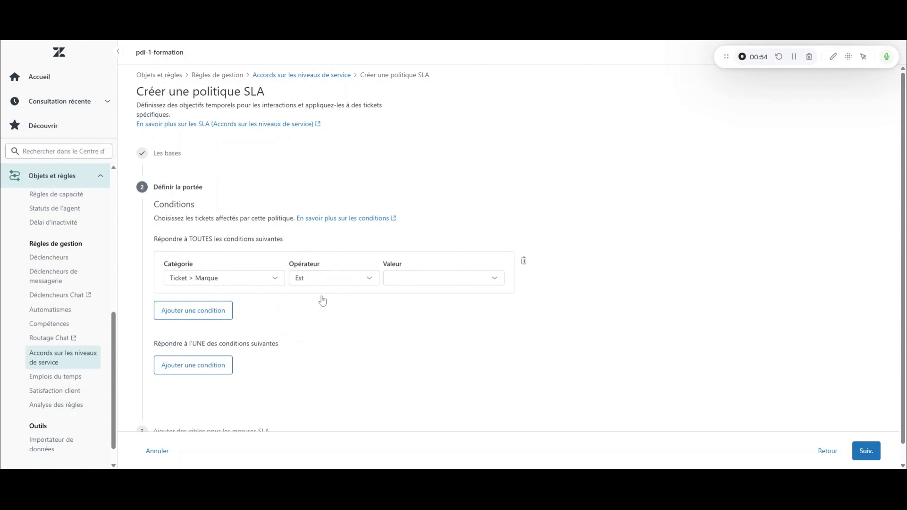
{"action": "left_click", "coordinate": [490, 282]}
{"action": "left_click", "coordinate": [443, 312]}
{"action": "scroll", "coordinate": [555, 342], "scroll_direction": "down", "scroll_amount": 1}
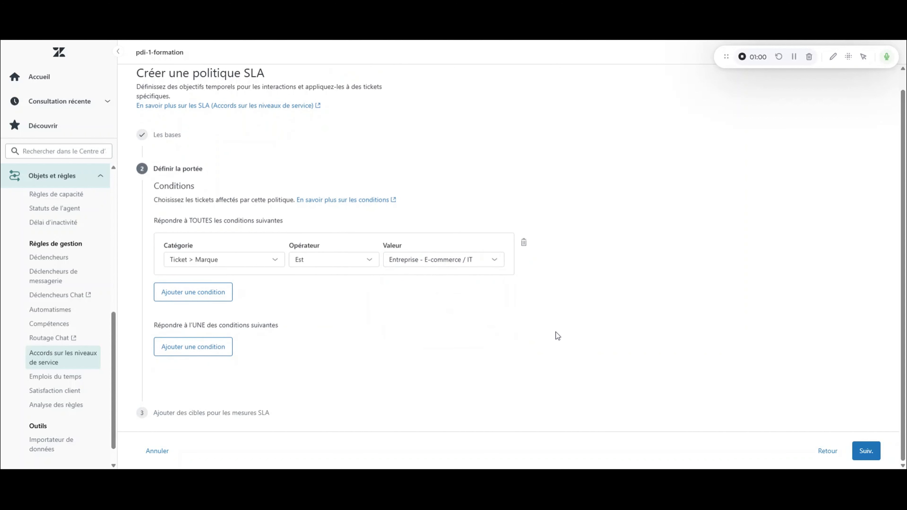
{"action": "left_click", "coordinate": [867, 452]}
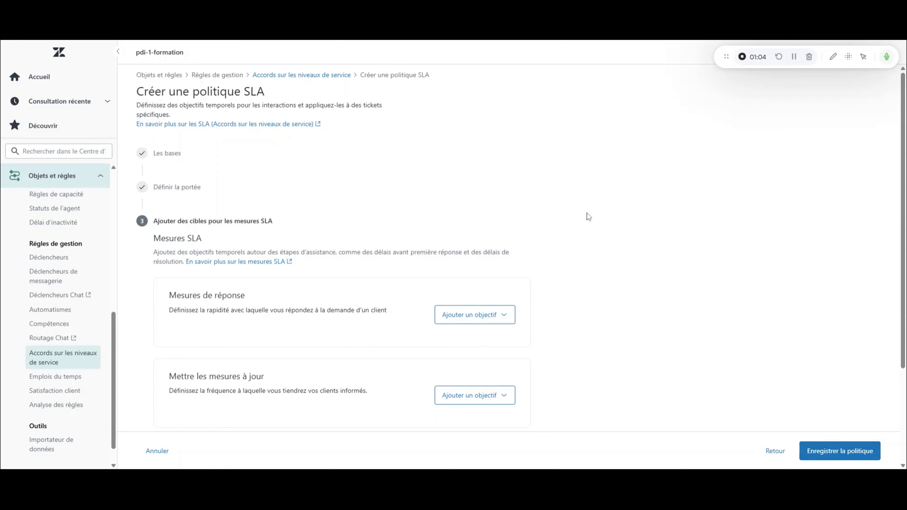
Add a "Délai avant première réponse" target of 2 hours for urgent, 4 for high, 8 for normal and 12 for low priority tickets.
{"action": "scroll", "coordinate": [587, 212], "scroll_direction": "down", "scroll_amount": 3}
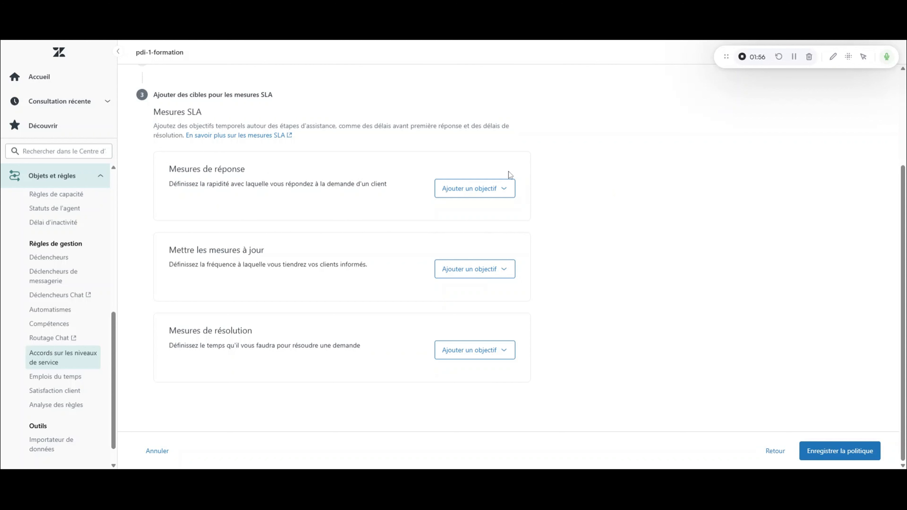
{"action": "left_click", "coordinate": [504, 193]}
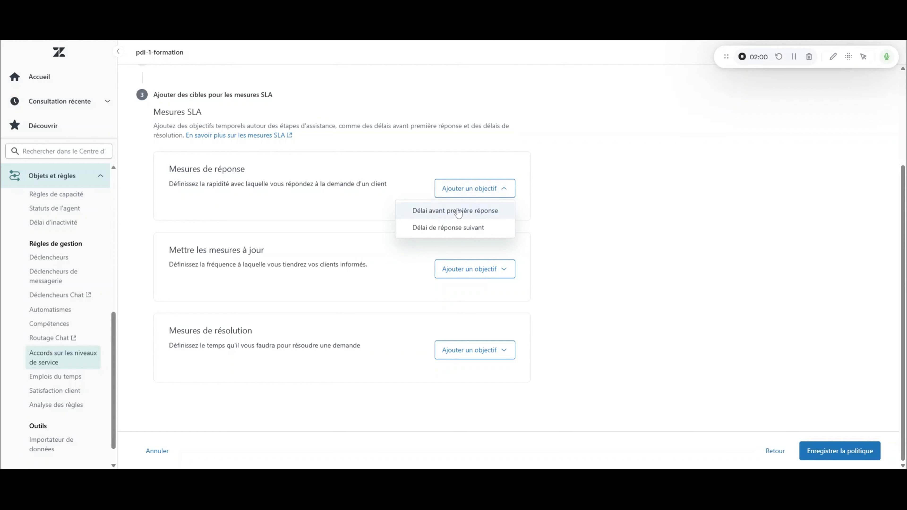
{"action": "left_click", "coordinate": [474, 211]}
{"action": "scroll", "coordinate": [393, 192], "scroll_direction": "down", "scroll_amount": 3}
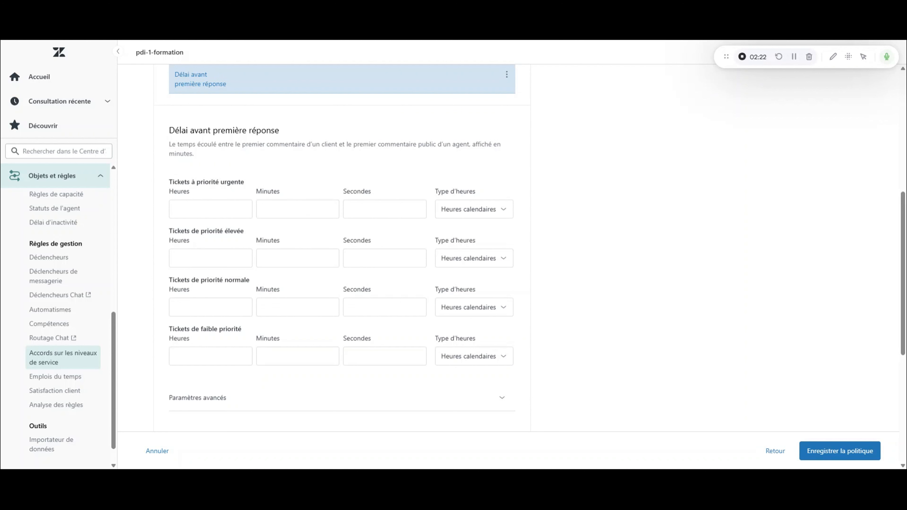
{"action": "left_click_drag", "start_coordinate": [220, 182], "coordinate": [241, 182]}
{"action": "left_click", "coordinate": [222, 232]}
{"action": "left_click_drag", "start_coordinate": [224, 231], "coordinate": [244, 231]}
{"action": "left_click_drag", "start_coordinate": [224, 279], "coordinate": [245, 280]}
{"action": "left_click_drag", "start_coordinate": [219, 329], "coordinate": [245, 329]}
{"action": "left_click", "coordinate": [212, 216]}
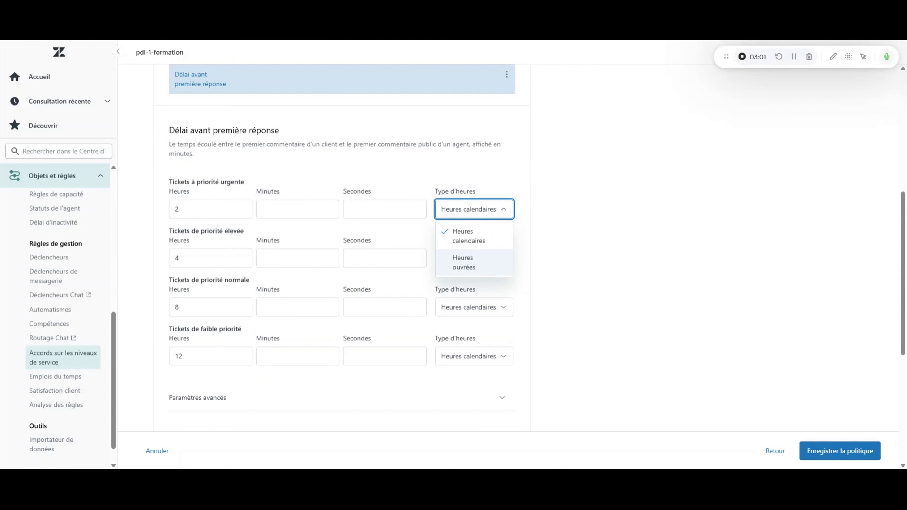
Set the hour type of the first-response target to "Heures ouvrées" for all four ticket priorities.
{"action": "left_click", "coordinate": [464, 262]}
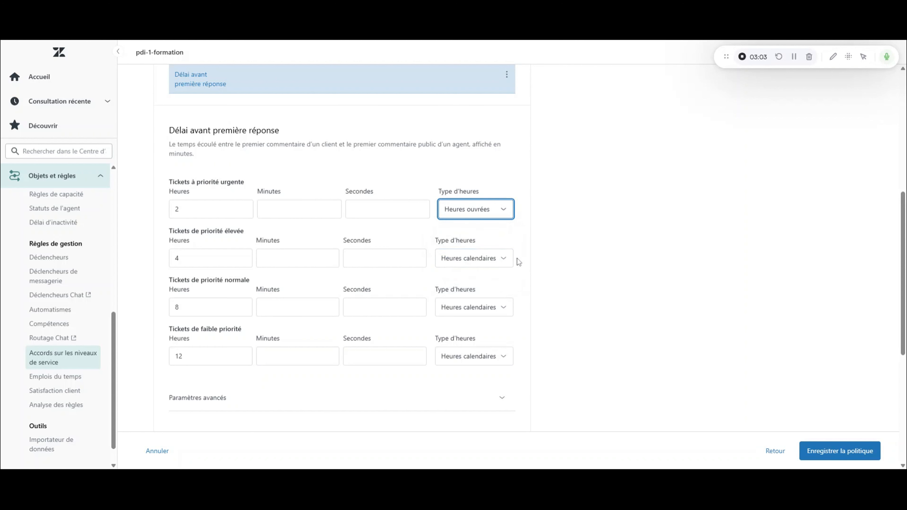
{"action": "left_click", "coordinate": [507, 264]}
{"action": "left_click", "coordinate": [473, 313]}
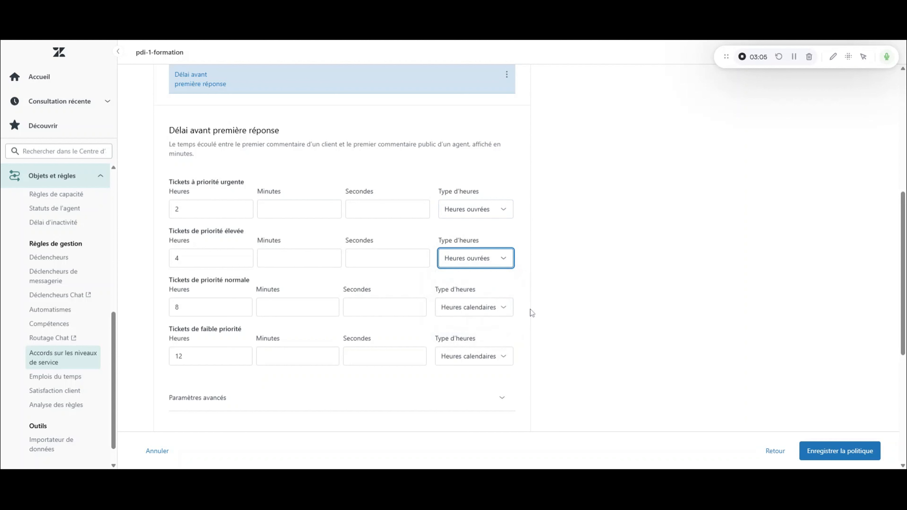
{"action": "left_click", "coordinate": [504, 312]}
{"action": "left_click", "coordinate": [464, 365]}
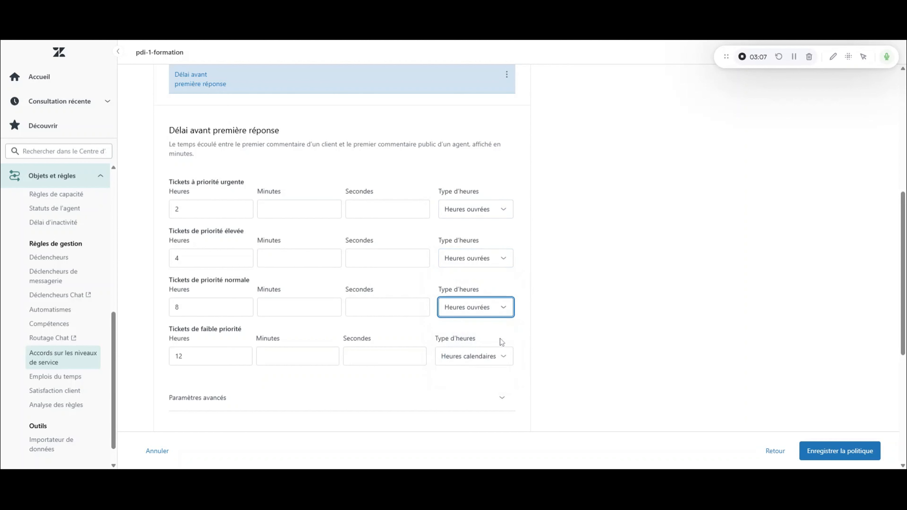
{"action": "left_click", "coordinate": [504, 362]}
{"action": "left_click", "coordinate": [464, 416]}
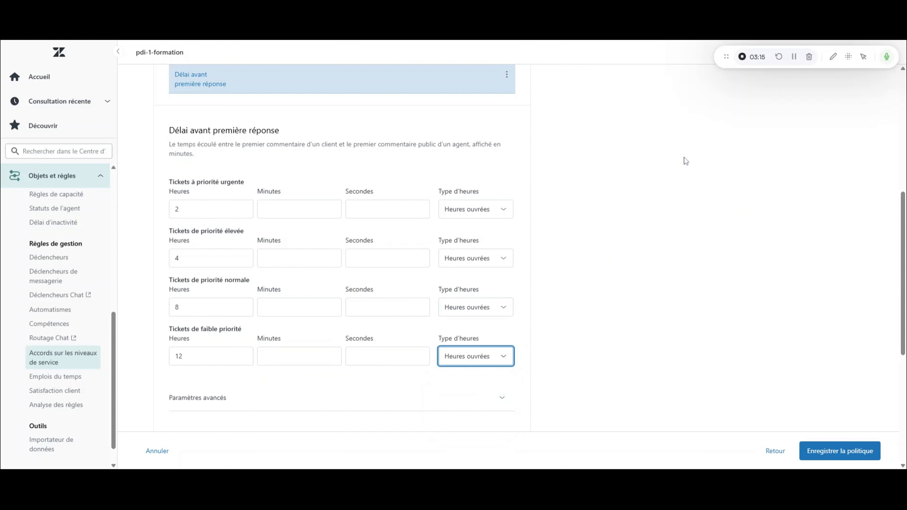
{"action": "left_click", "coordinate": [610, 206]}
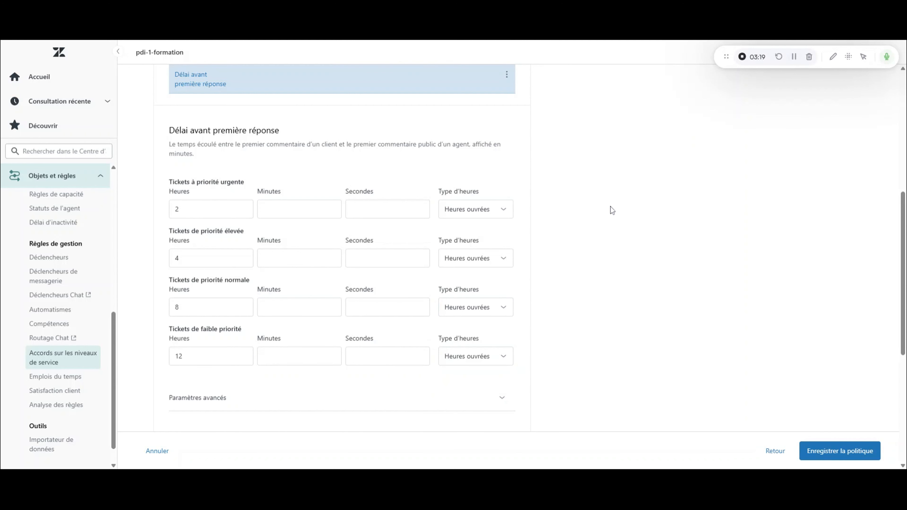
Add a "Temps de résolution total" target of 8, 12, 24 and 48 hours for urgent, high, normal and low priority tickets.
{"action": "scroll", "coordinate": [600, 214], "scroll_direction": "down", "scroll_amount": 6}
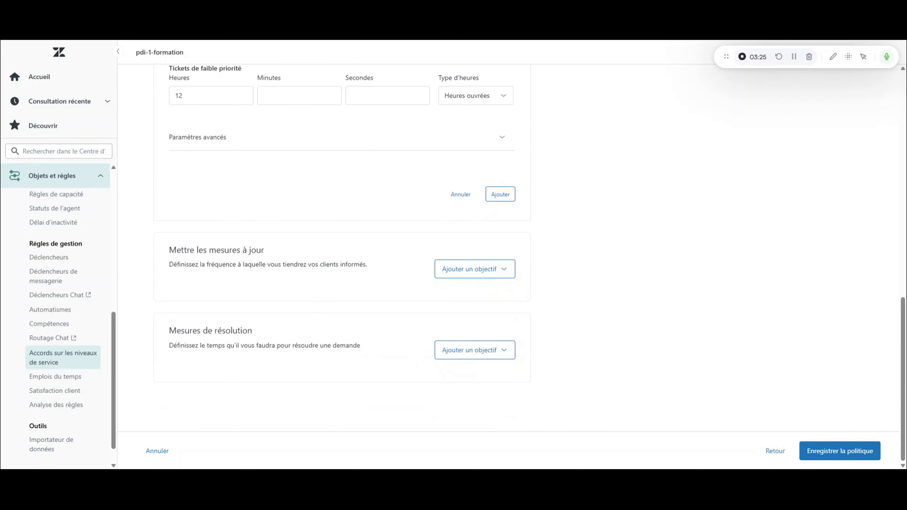
{"action": "left_click", "coordinate": [506, 353]}
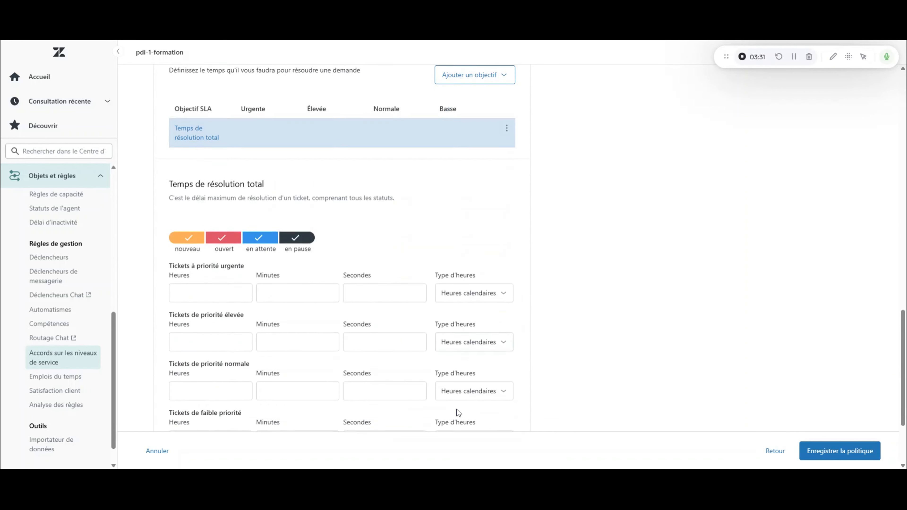
{"action": "scroll", "coordinate": [637, 260], "scroll_direction": "down", "scroll_amount": 2}
Set the hour type of the total resolution target to "Heures ouvrées" for all four ticket priorities.
{"action": "left_click", "coordinate": [500, 238]}
{"action": "left_click", "coordinate": [471, 296]}
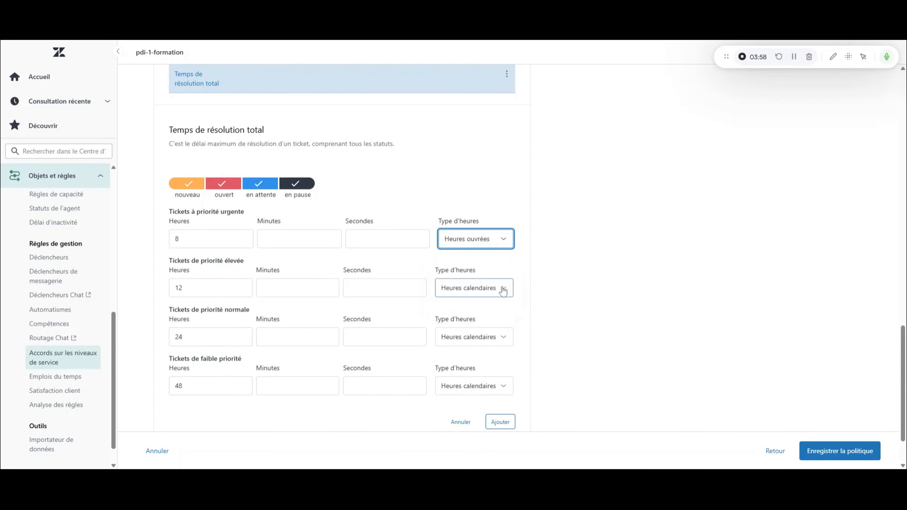
{"action": "left_click", "coordinate": [502, 287]}
{"action": "left_click", "coordinate": [470, 341]}
{"action": "left_click", "coordinate": [504, 341]}
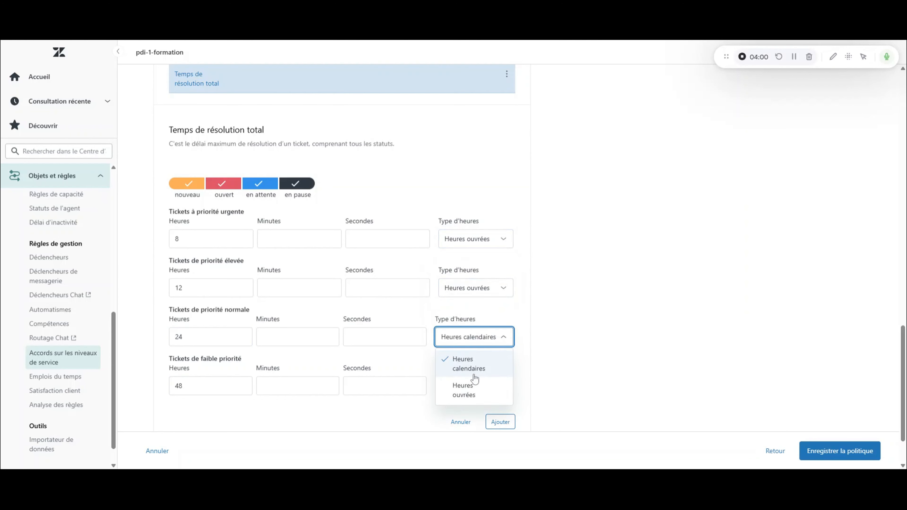
{"action": "left_click", "coordinate": [472, 392]}
{"action": "left_click", "coordinate": [502, 386]}
{"action": "left_click", "coordinate": [464, 440]}
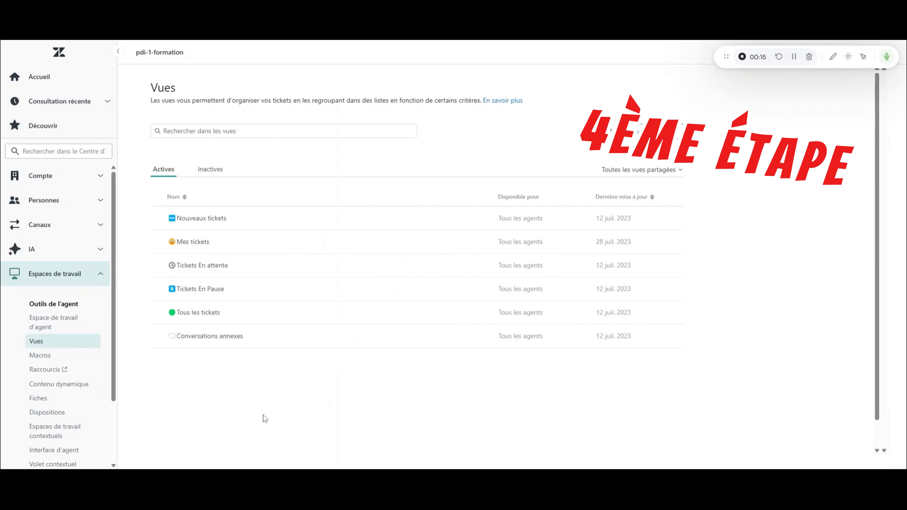
Open the "Nouveaux tickets" view and check that its formatting options include the SLA column.
{"action": "left_click", "coordinate": [201, 216]}
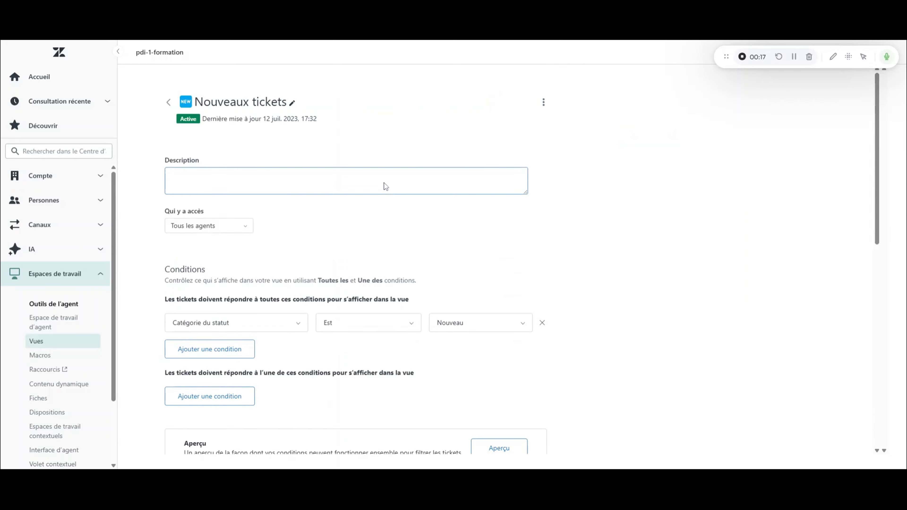
{"action": "scroll", "coordinate": [643, 216], "scroll_direction": "down", "scroll_amount": 6}
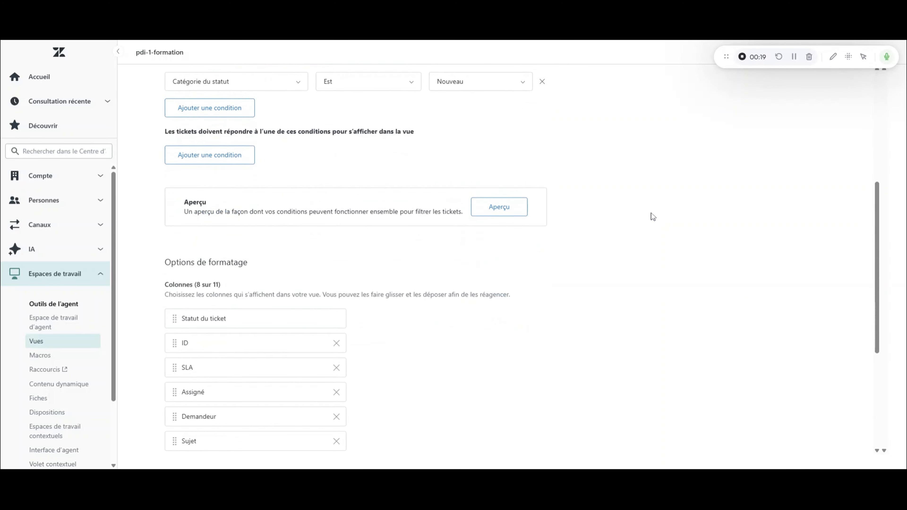
{"action": "scroll", "coordinate": [653, 217], "scroll_direction": "down", "scroll_amount": 4}
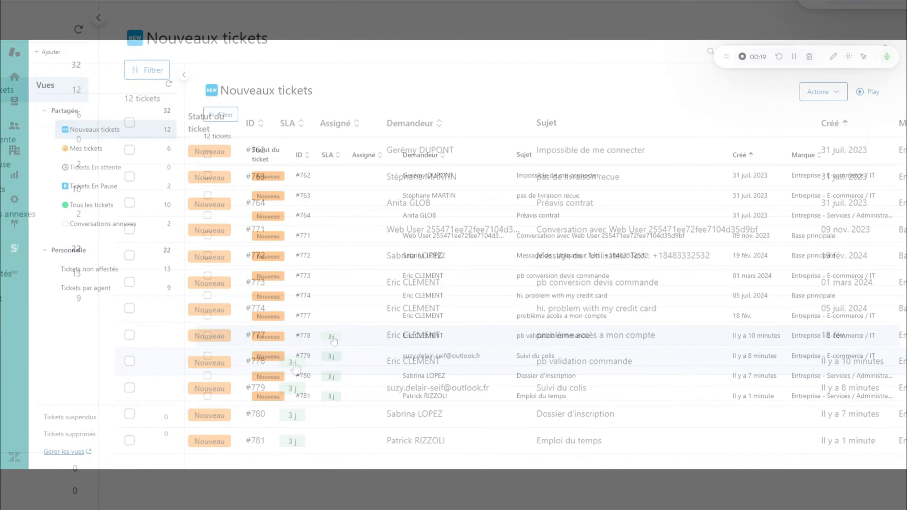
Open the new ticket "pb validation commande" and examine its SLA response and resolution deadlines.
{"action": "left_click", "coordinate": [333, 338]}
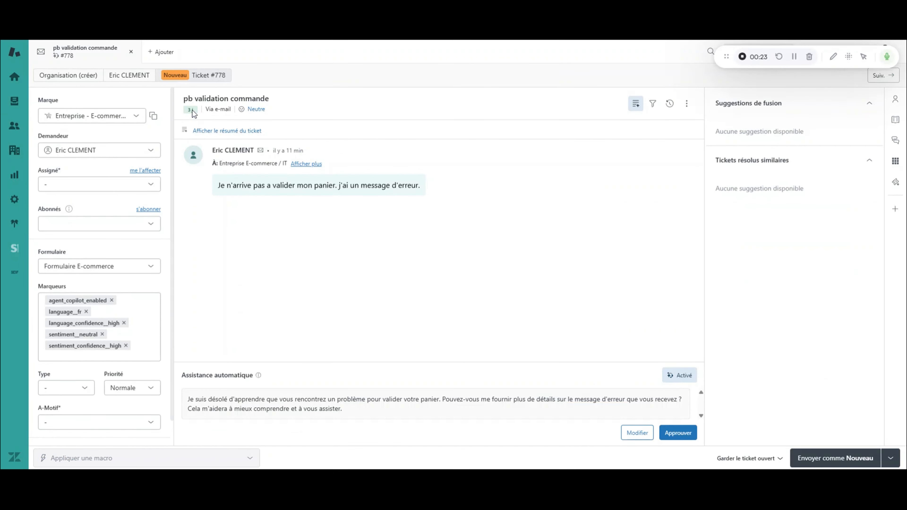
{"action": "mouse_move", "coordinate": [191, 110]}
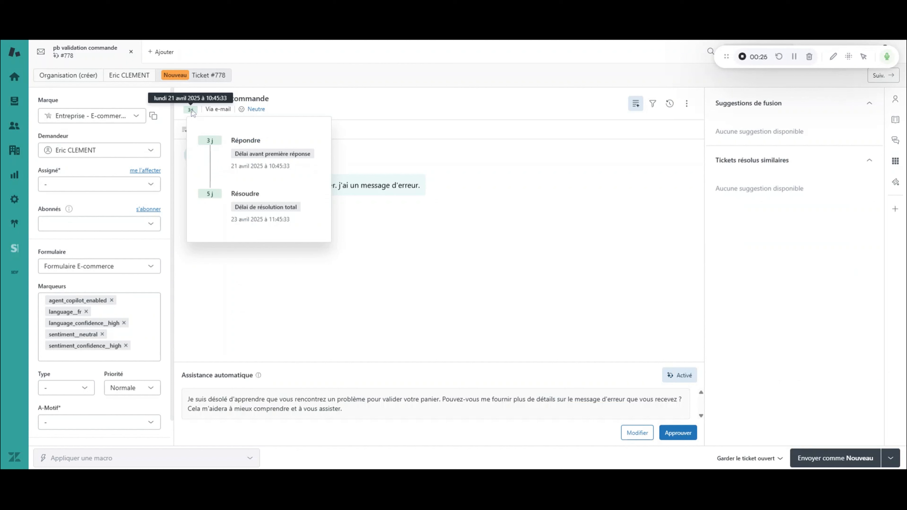